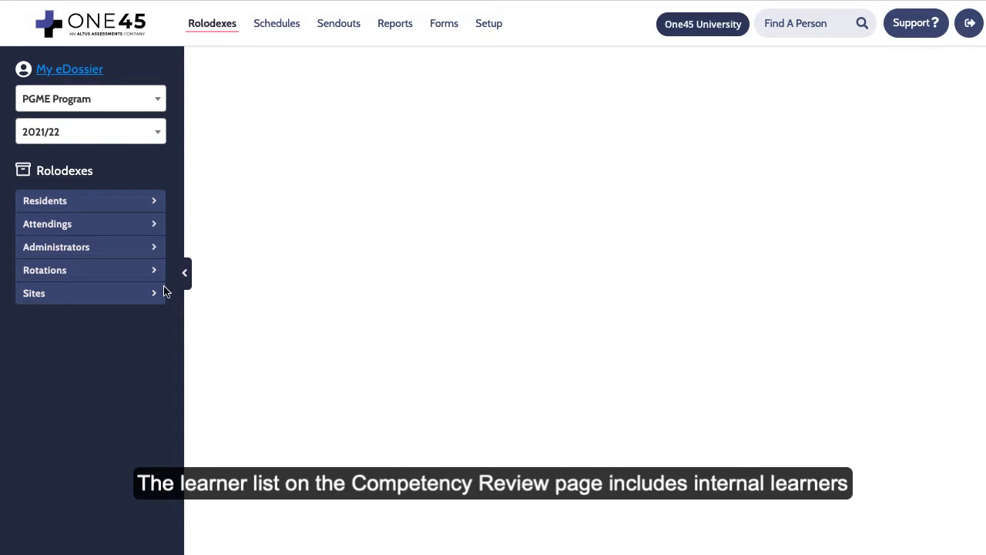
List the residents in the rolodex, and open the Competency Review page for the PGME Program.
{"action": "left_click", "coordinate": [84, 202]}
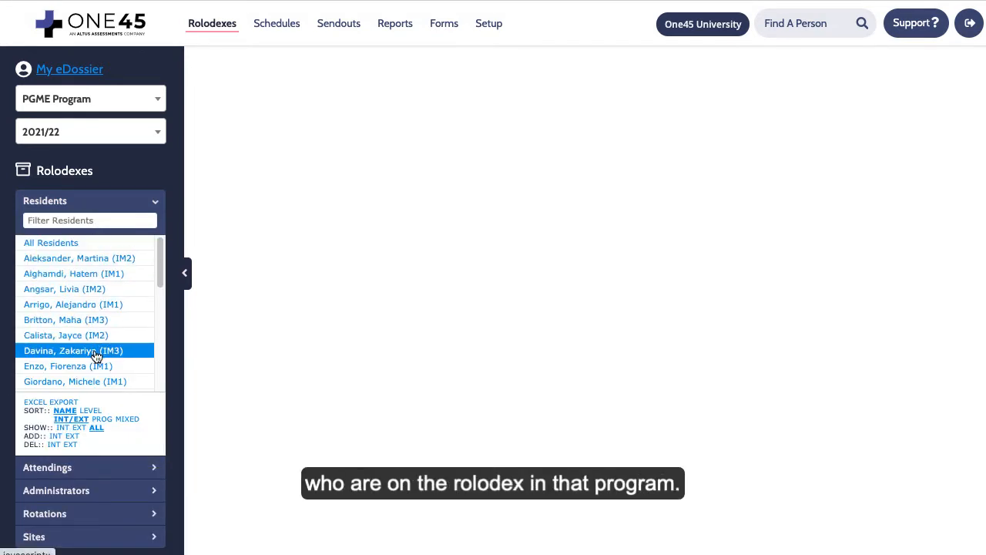
{"action": "left_click", "coordinate": [394, 25]}
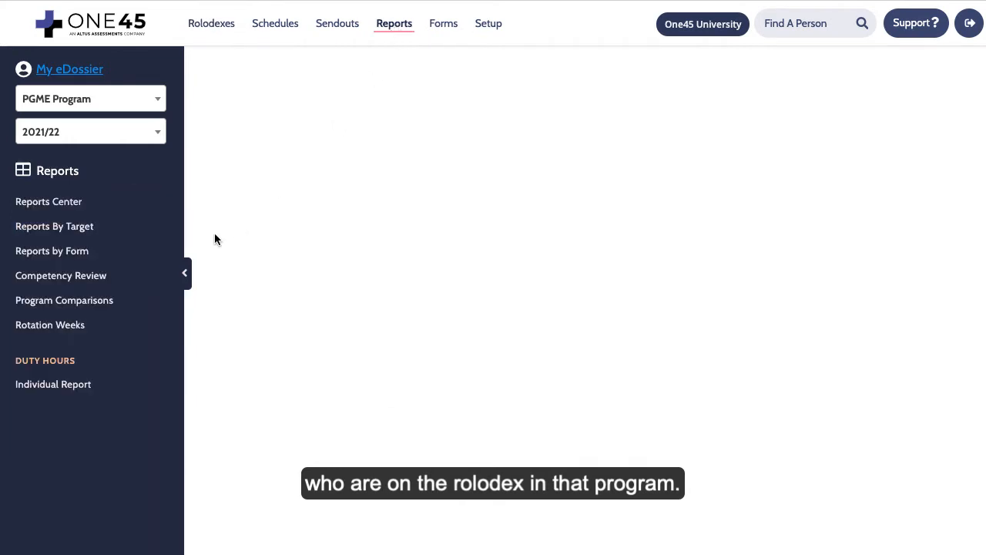
{"action": "left_click", "coordinate": [87, 277]}
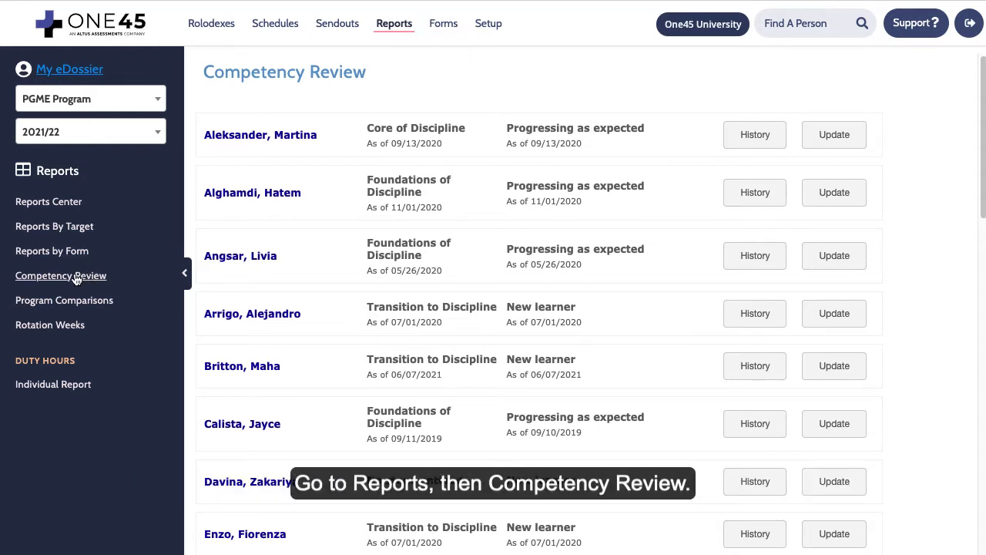
{"action": "scroll", "coordinate": [901, 365], "scroll_direction": "down", "scroll_amount": 3}
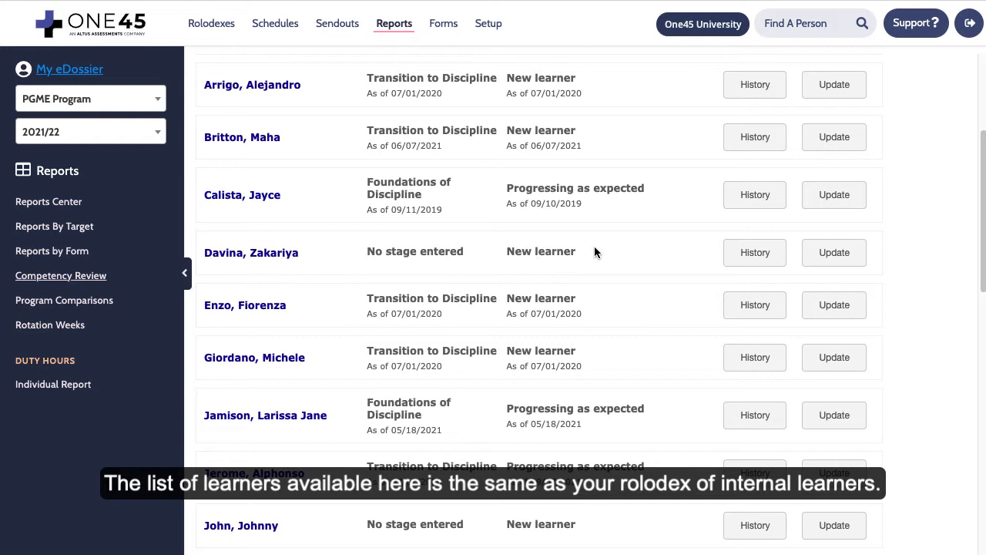
Assign the first learner with no stage entered to Transition to Discipline, with a stage start date of 07/01/2021.
{"action": "left_click", "coordinate": [835, 255]}
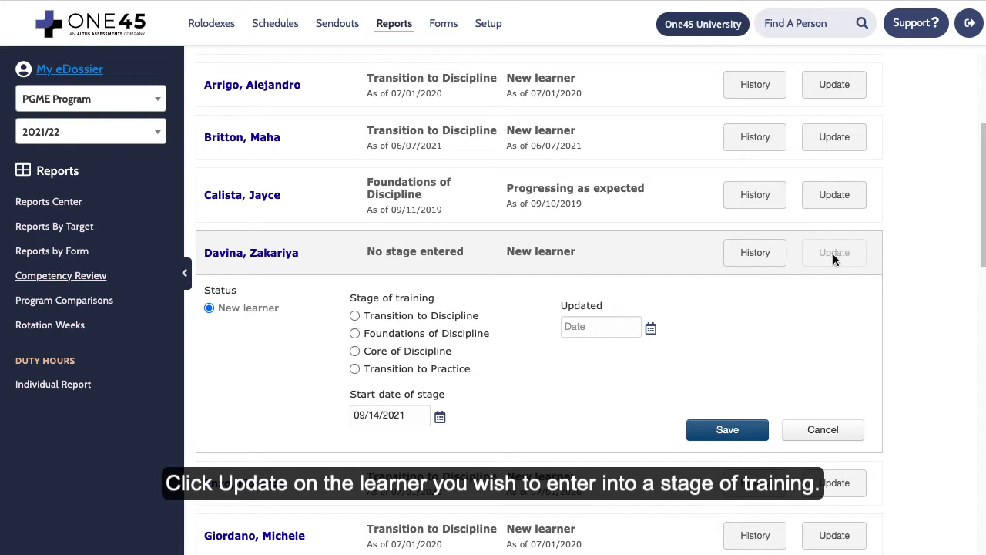
{"action": "left_click", "coordinate": [355, 315]}
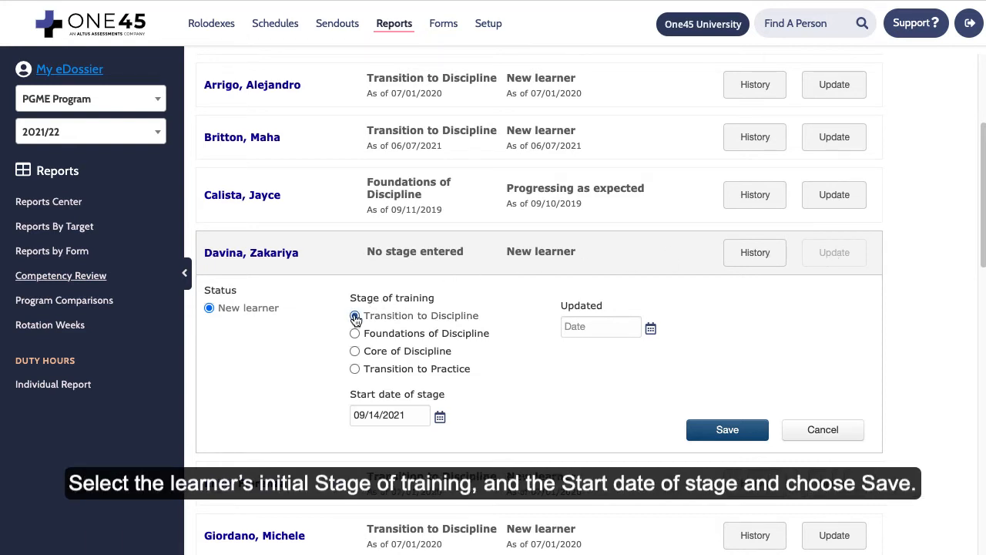
{"action": "left_click", "coordinate": [441, 417]}
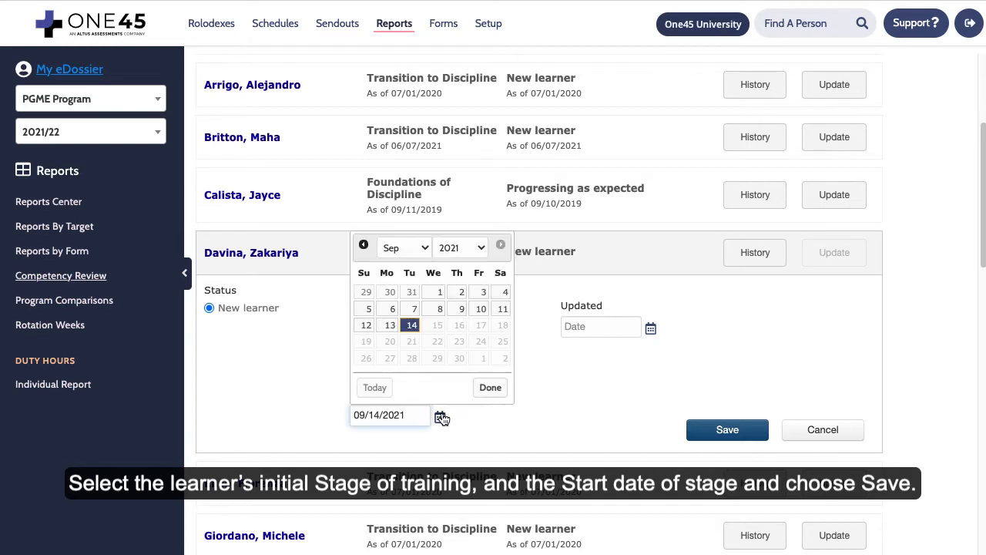
{"action": "left_click", "coordinate": [363, 245]}
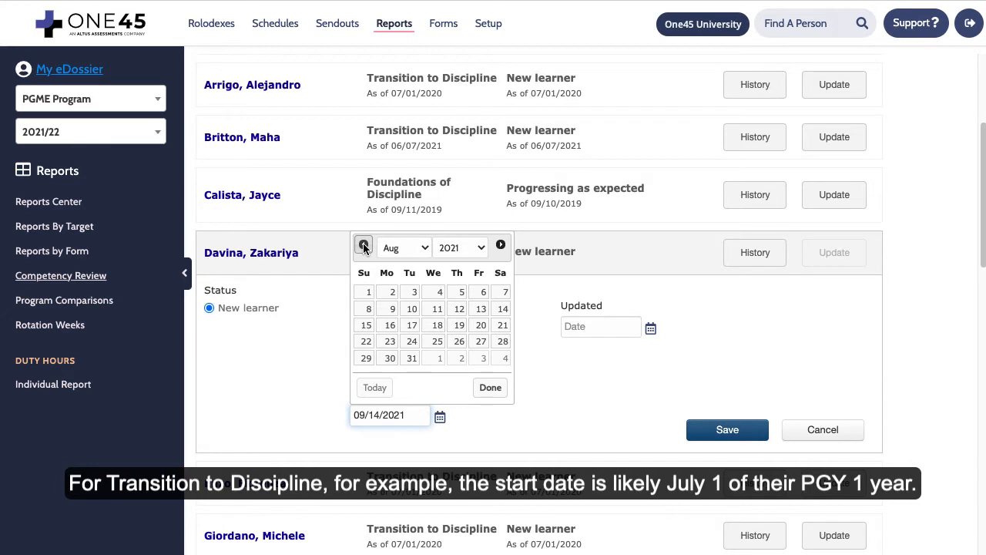
{"action": "left_click", "coordinate": [362, 246]}
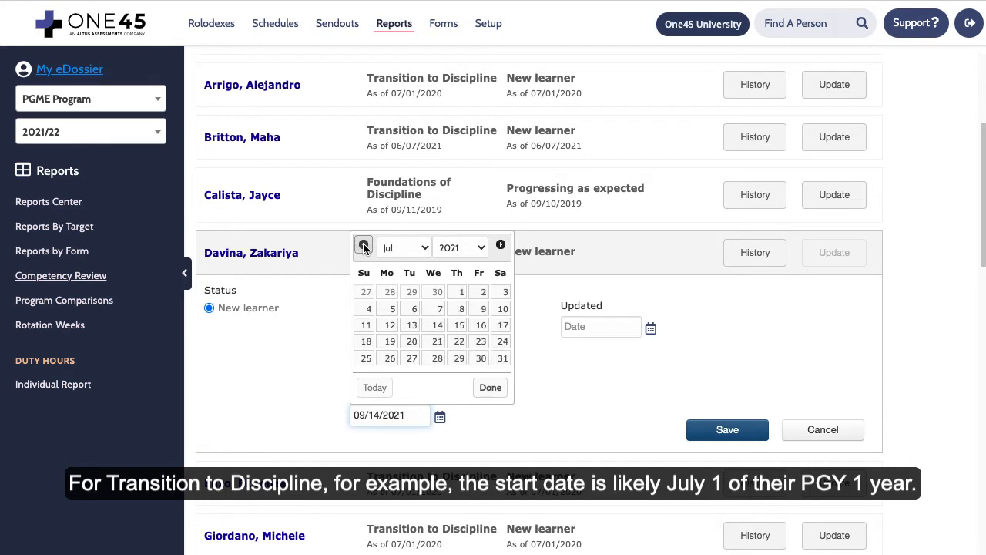
{"action": "left_click", "coordinate": [457, 293]}
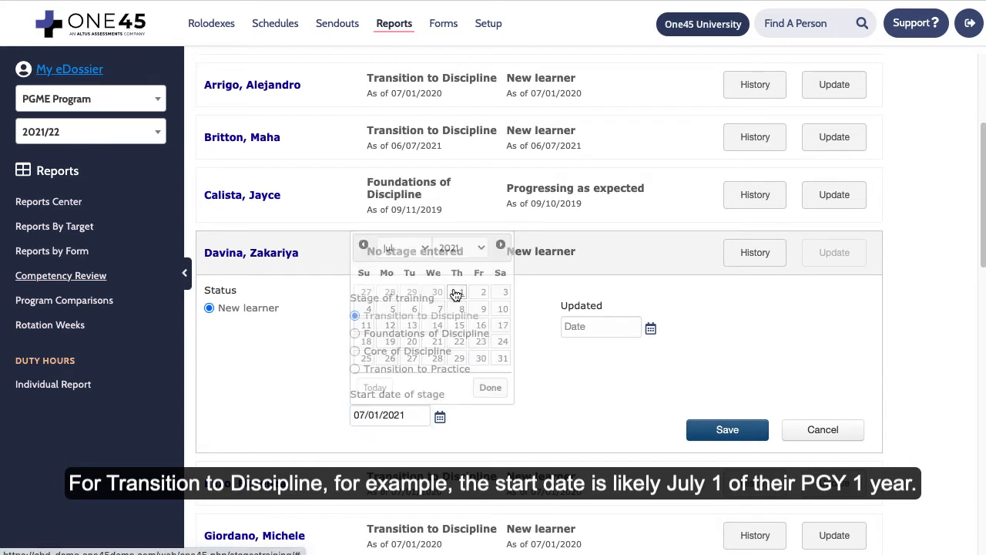
Set the Updated date to 09/14/2021 and save the learner's initial stage of training.
{"action": "left_click", "coordinate": [645, 328]}
{"action": "left_click", "coordinate": [626, 414]}
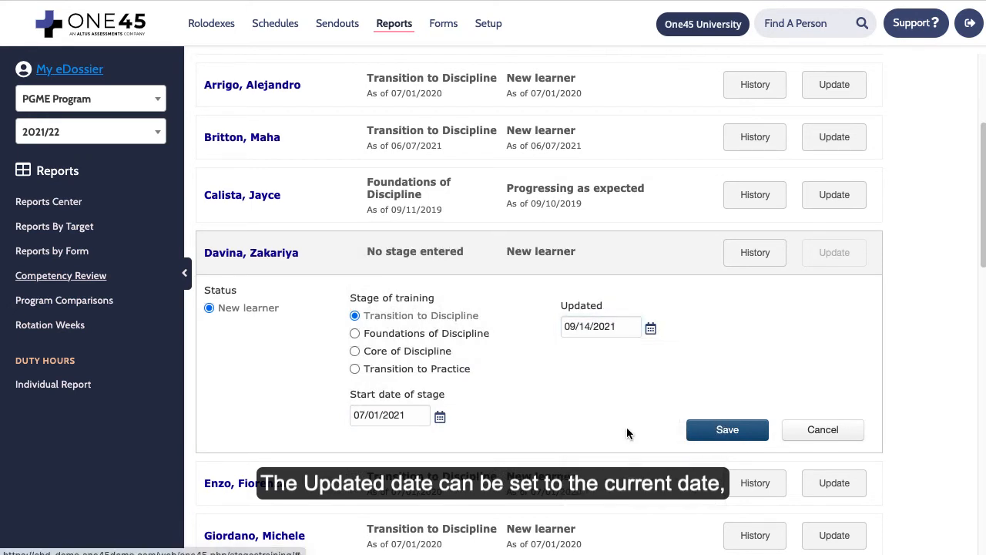
{"action": "left_click", "coordinate": [708, 432]}
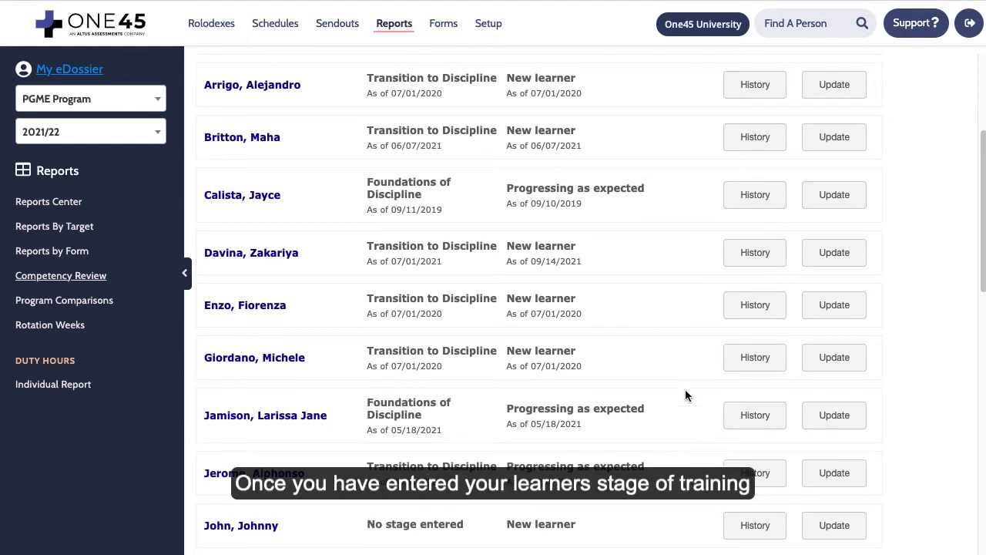
Open a new update for the same learner and compare the actions offered under each status.
{"action": "left_click", "coordinate": [826, 263]}
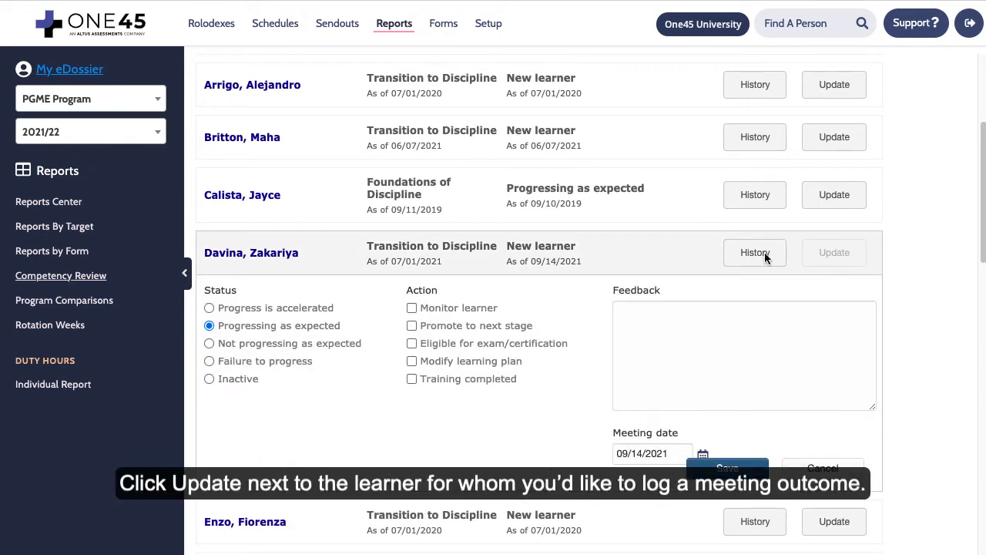
{"action": "left_click", "coordinate": [208, 308]}
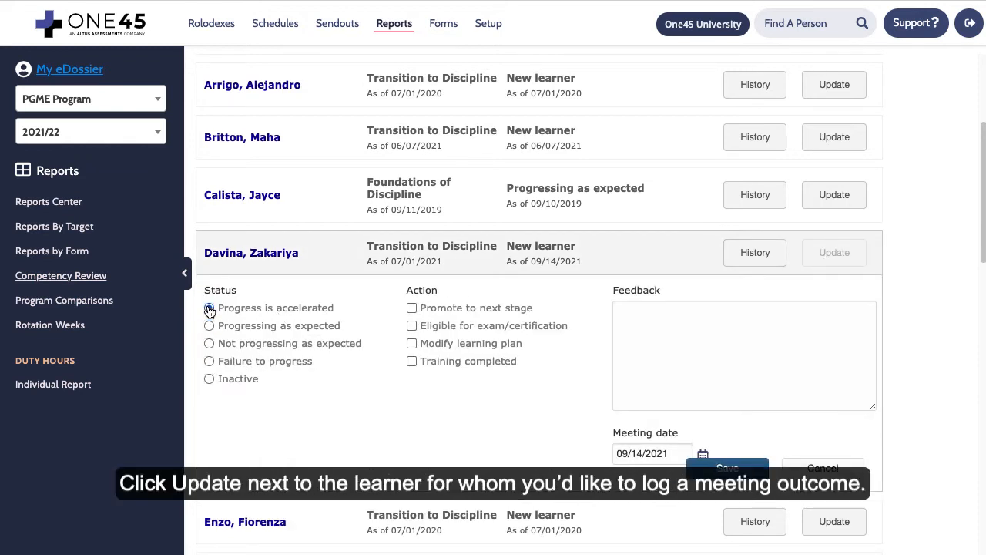
{"action": "left_click", "coordinate": [209, 326]}
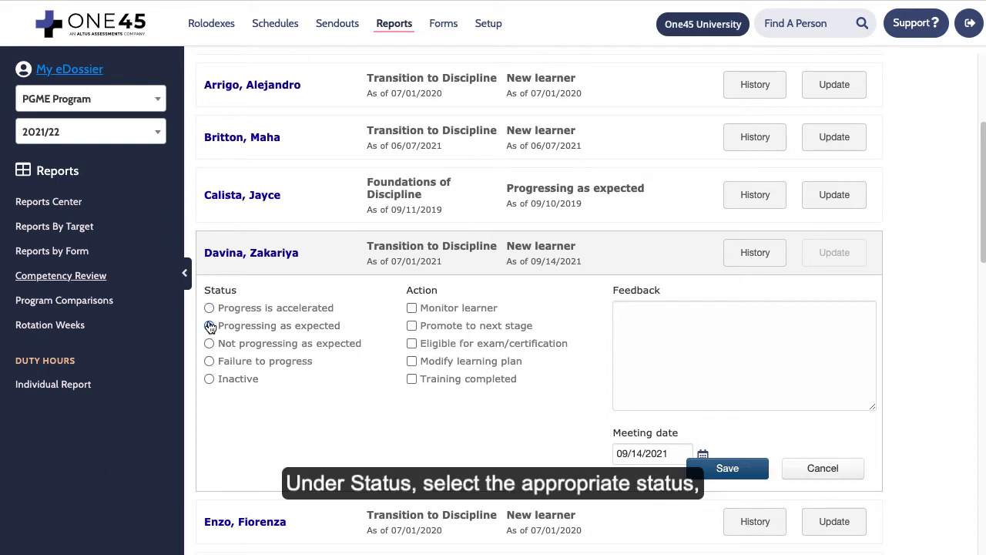
{"action": "left_click", "coordinate": [209, 343]}
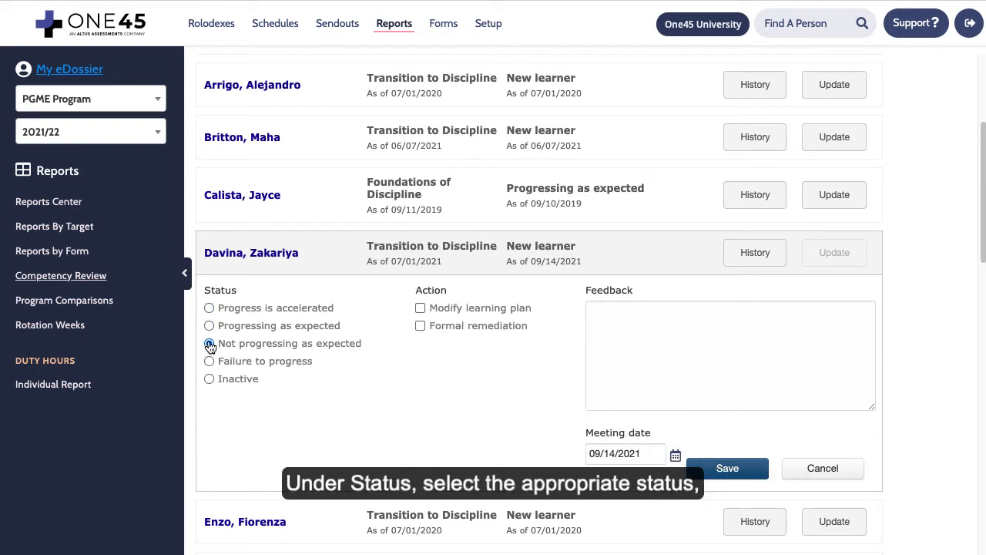
{"action": "left_click", "coordinate": [209, 361]}
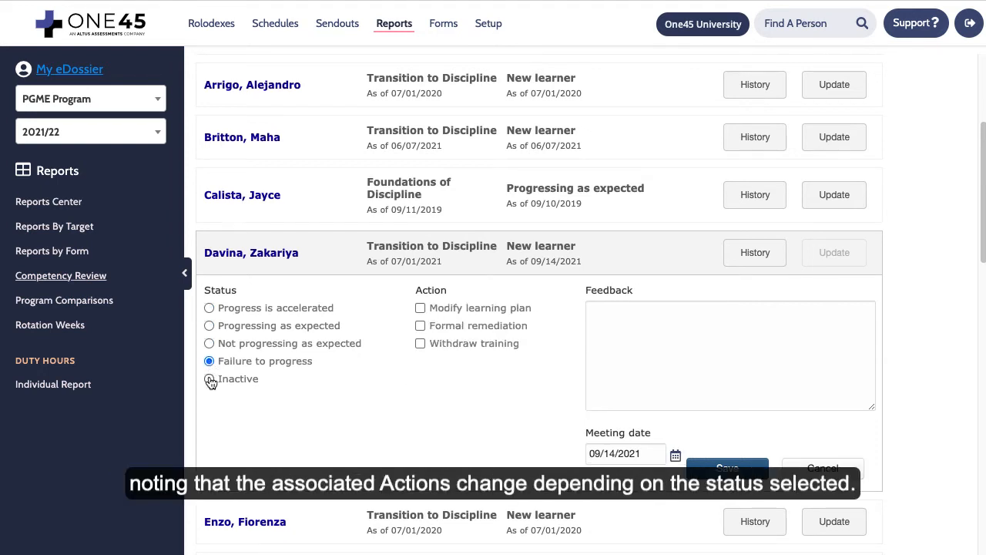
{"action": "left_click", "coordinate": [210, 379]}
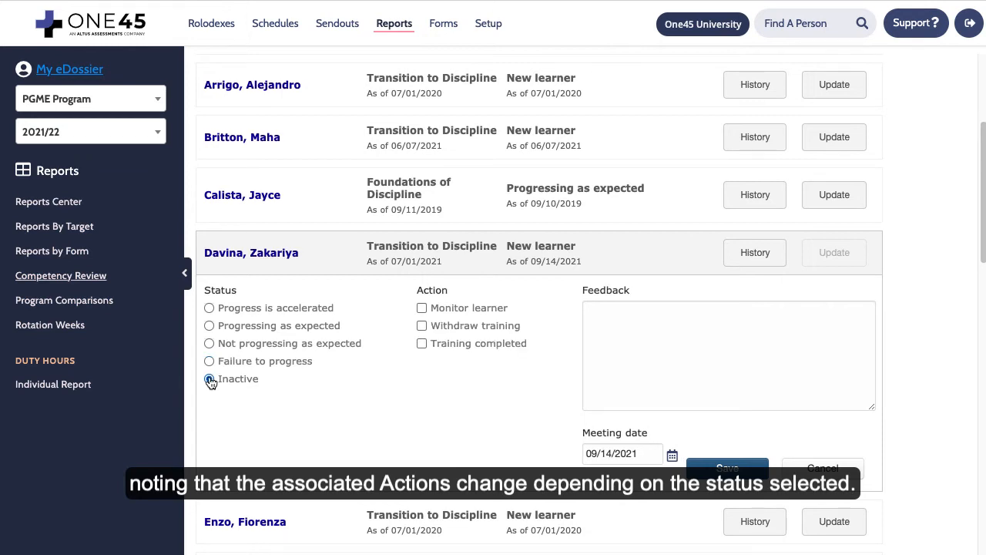
{"action": "left_click", "coordinate": [210, 361]}
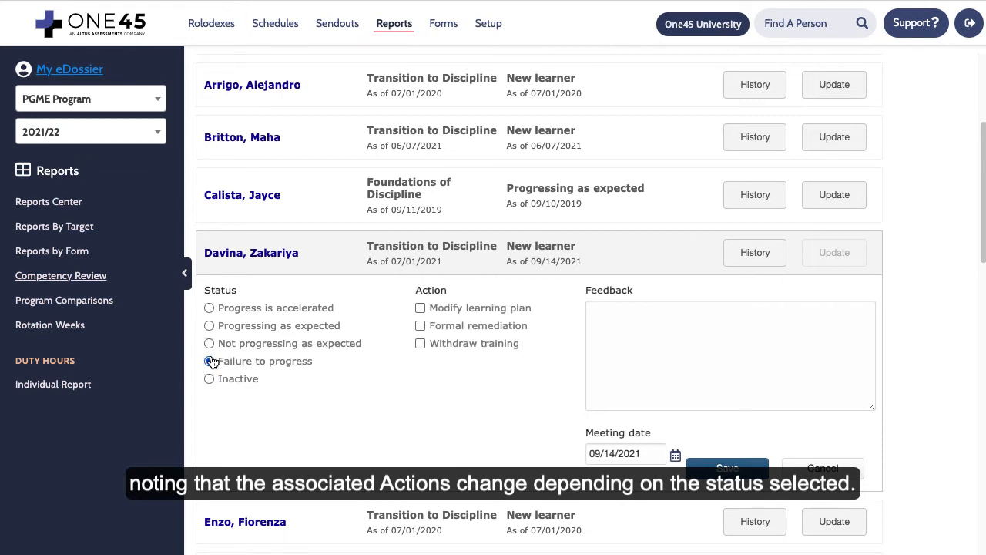
{"action": "left_click", "coordinate": [209, 344]}
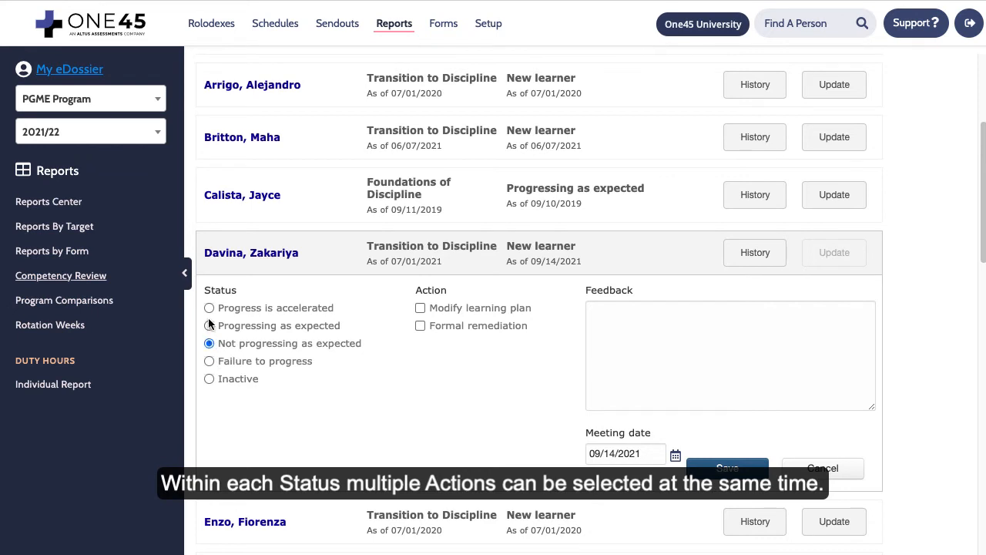
Set the learner's status to Progressing as expected with Monitor learner as the only action.
{"action": "left_click", "coordinate": [209, 325]}
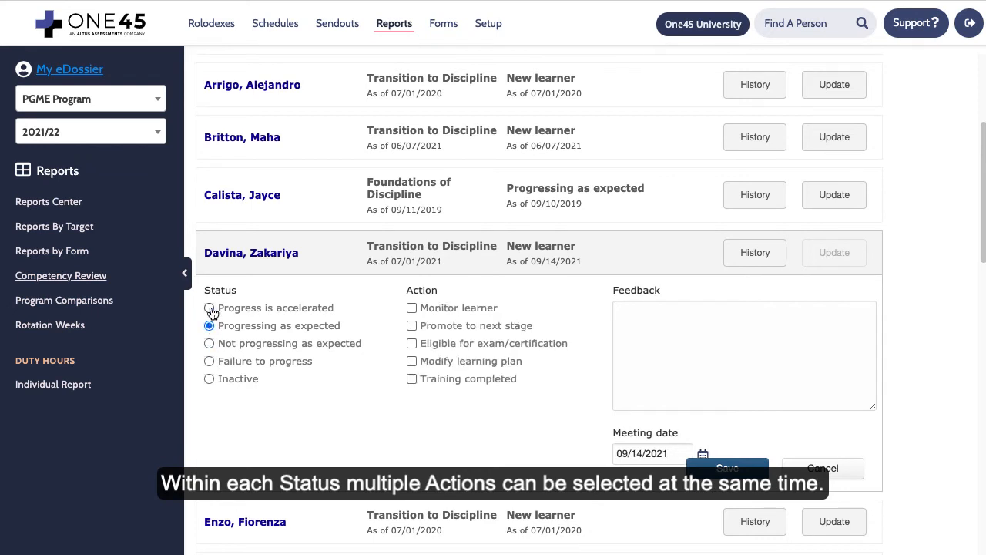
{"action": "left_click", "coordinate": [413, 311]}
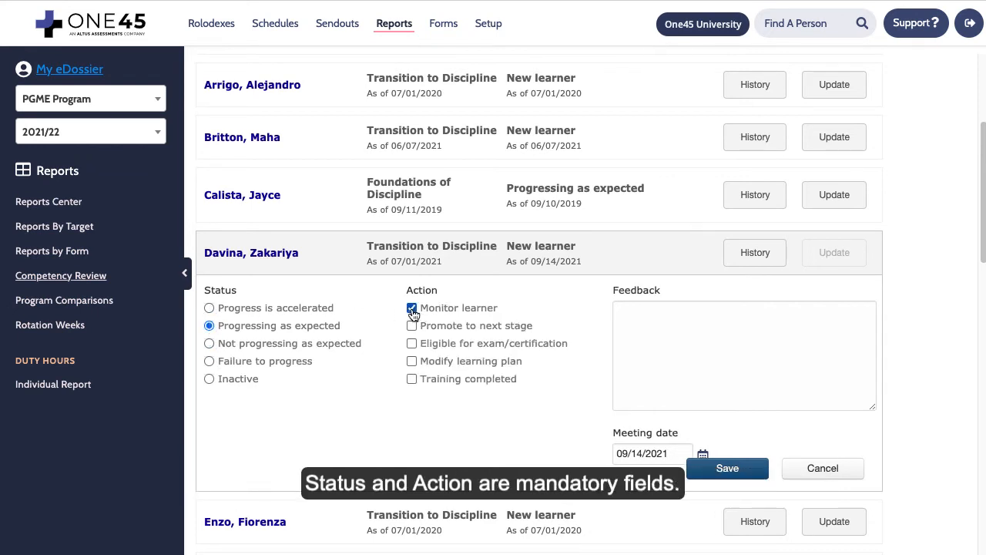
{"action": "left_click", "coordinate": [414, 328]}
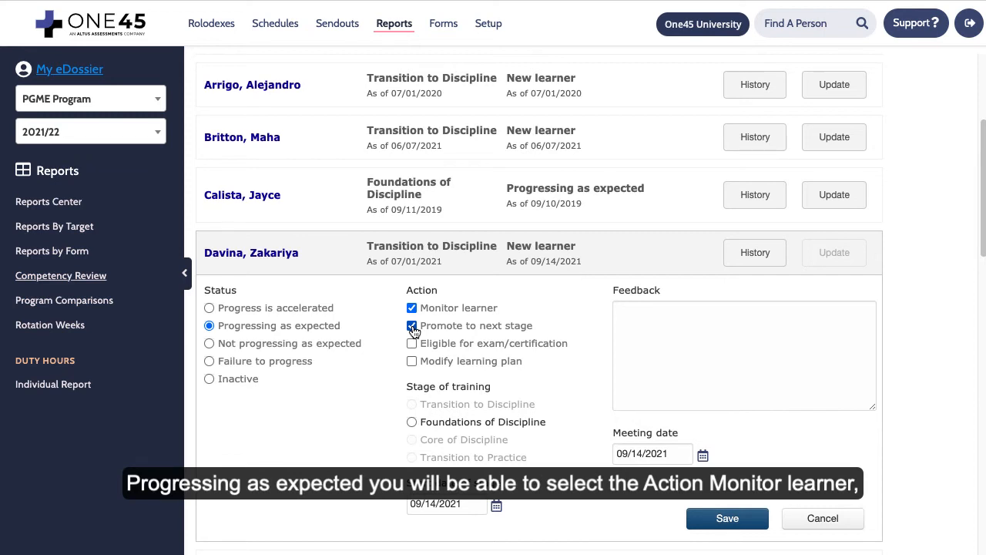
{"action": "left_click", "coordinate": [412, 326]}
Enter "feedback" as the meeting feedback, save the outcome, and display the learner's history.
{"action": "left_click", "coordinate": [683, 337]}
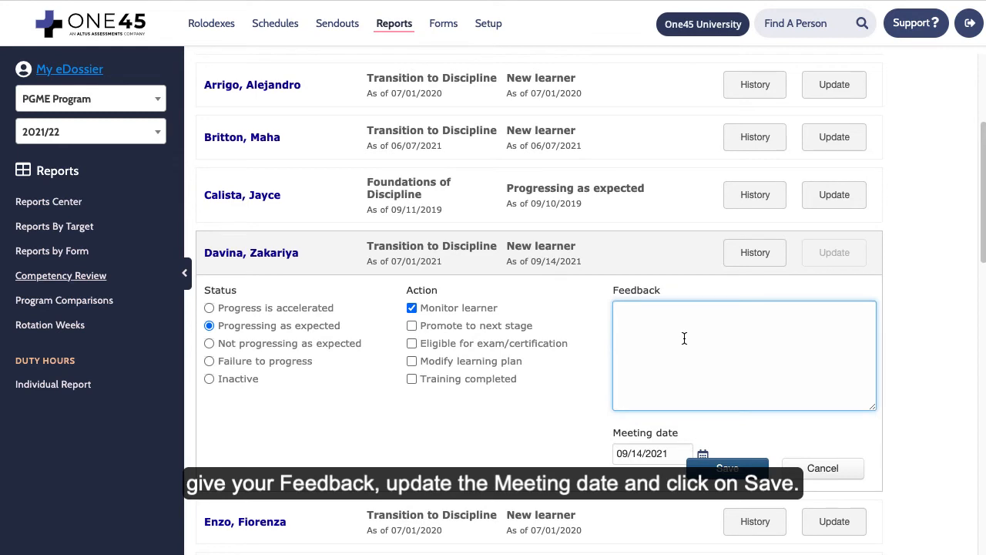
{"action": "type", "text": "feedback"}
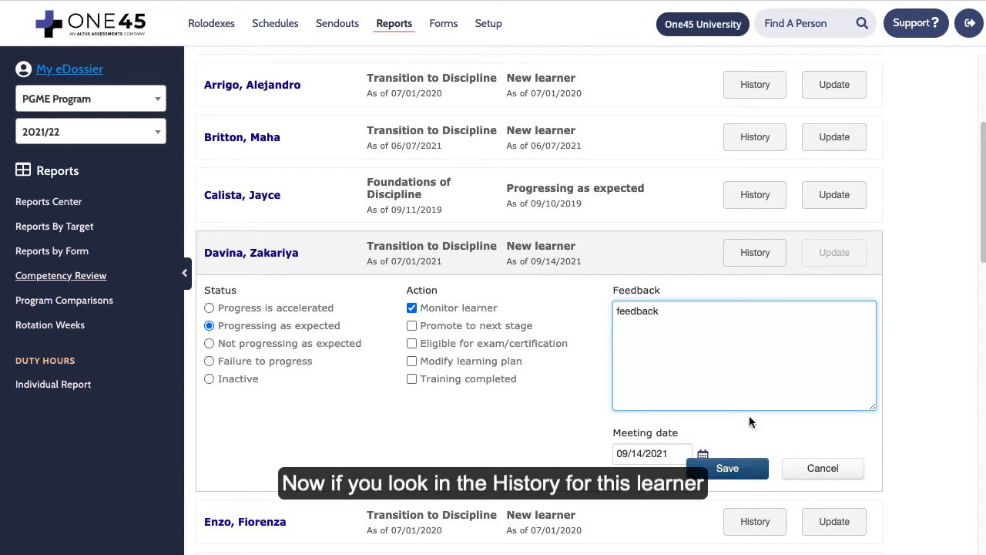
{"action": "left_click", "coordinate": [741, 466]}
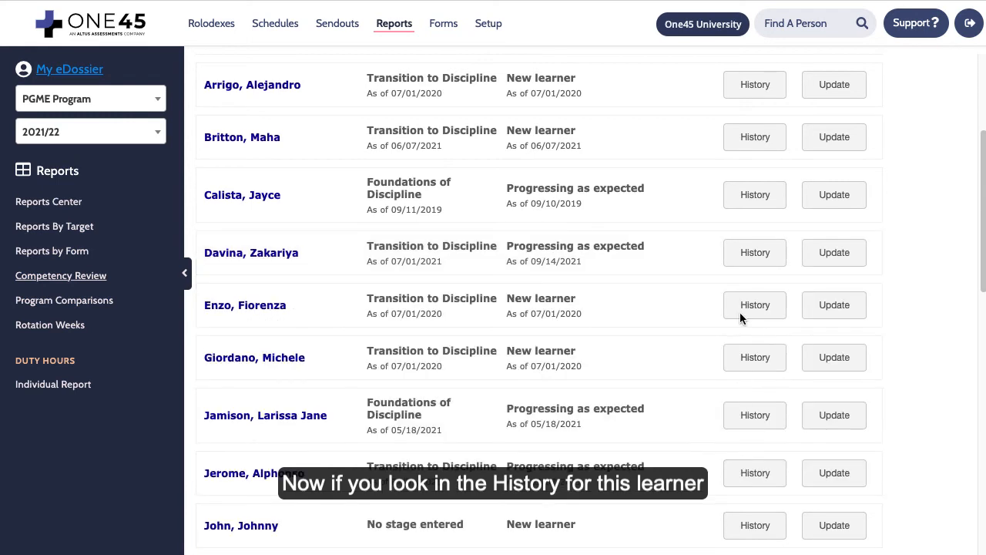
{"action": "left_click", "coordinate": [755, 254]}
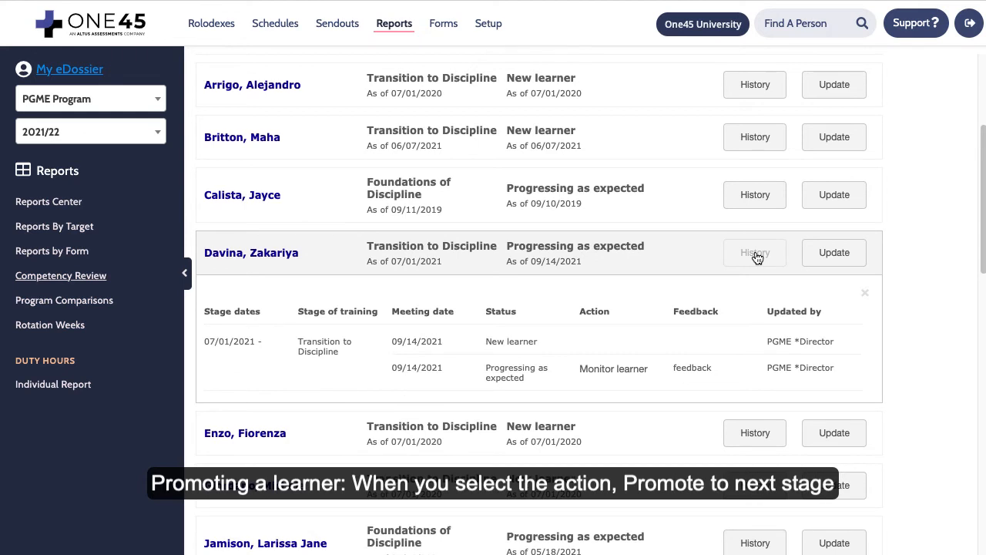
In a new update for this learner, choose promotion to Foundations of Discipline with a start date of 09/01/2021.
{"action": "left_click", "coordinate": [835, 253]}
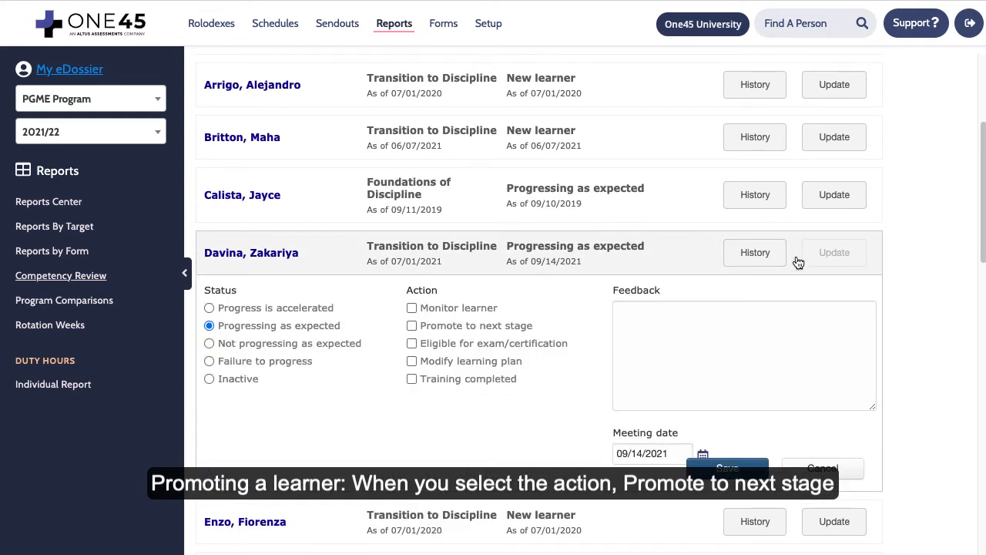
{"action": "left_click", "coordinate": [412, 326]}
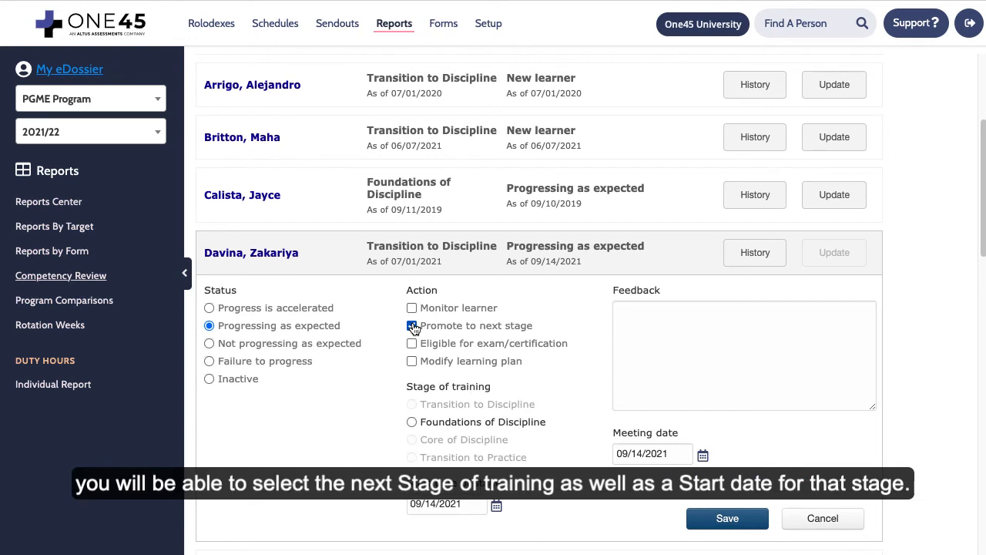
{"action": "left_click", "coordinate": [412, 421]}
{"action": "left_click", "coordinate": [496, 506]}
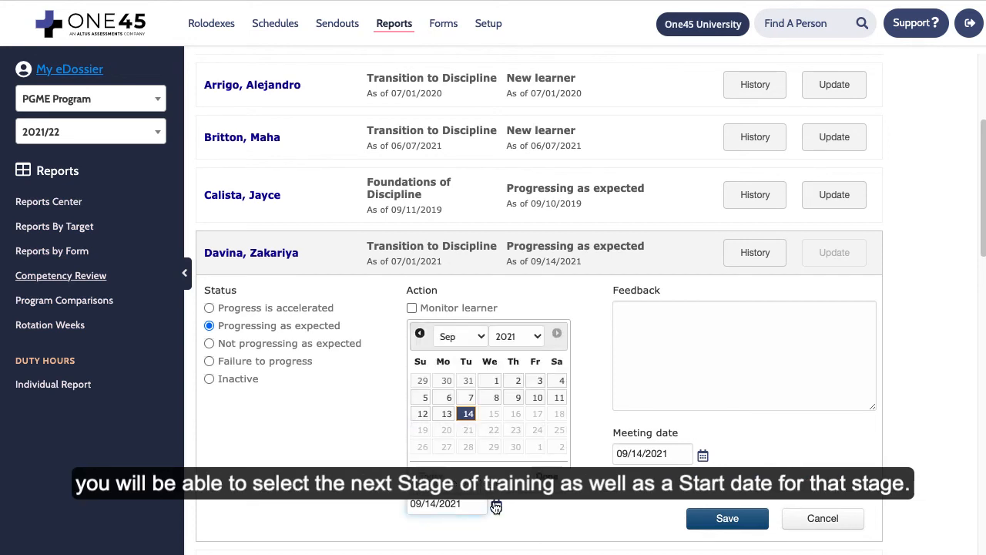
{"action": "left_click", "coordinate": [497, 378]}
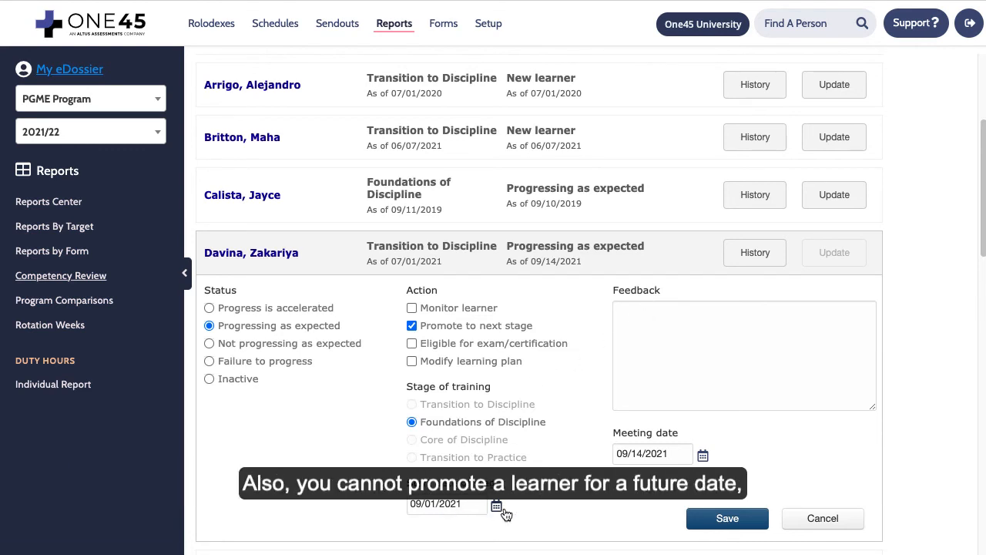
Enter "enter feedback here" as the promotion feedback and save the update.
{"action": "left_click", "coordinate": [648, 329]}
{"action": "type", "text": "enter feedba"}
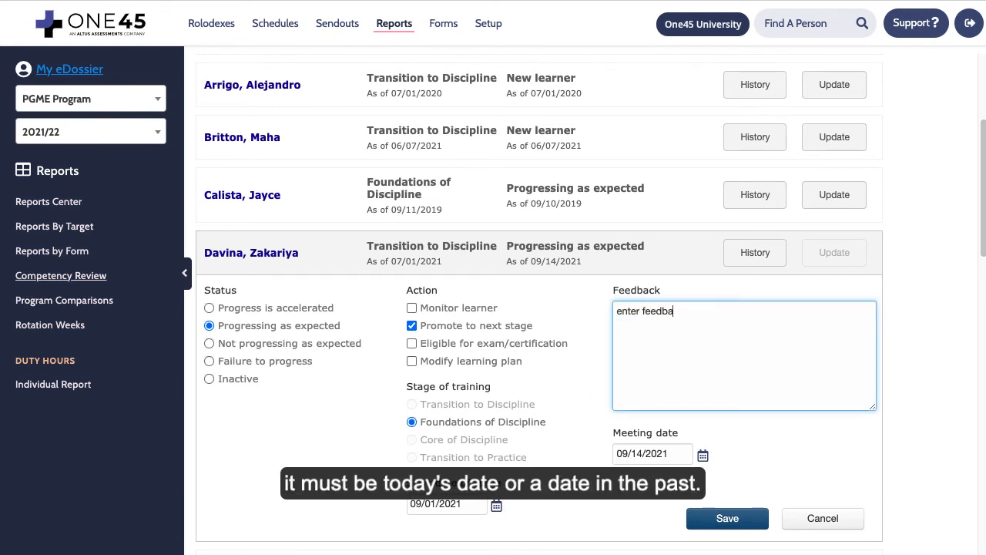
{"action": "type", "text": "ck here"}
{"action": "left_click", "coordinate": [715, 521]}
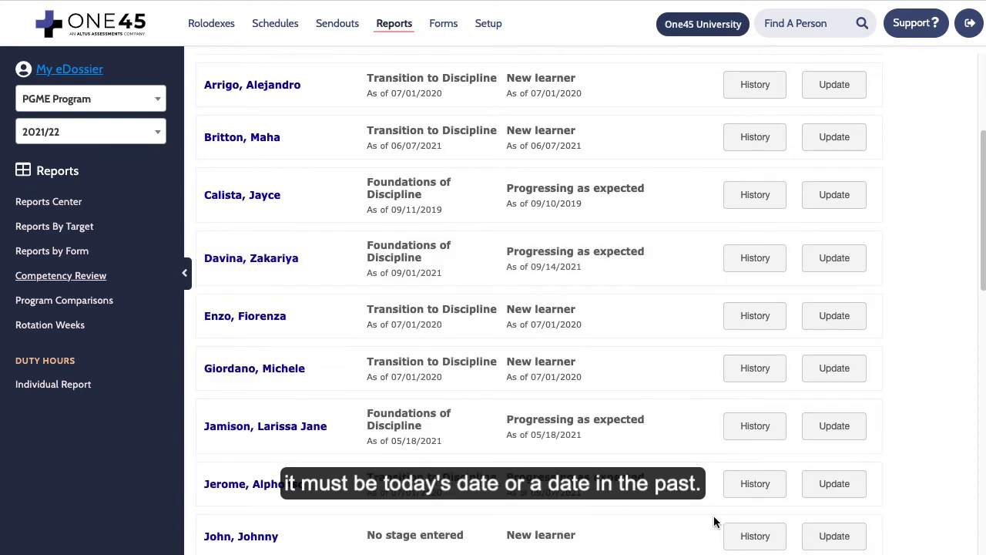
In a new update for the same learner, choose Failure to progress with Withdraw training and a stage end date of 09/14/2021.
{"action": "left_click", "coordinate": [835, 258]}
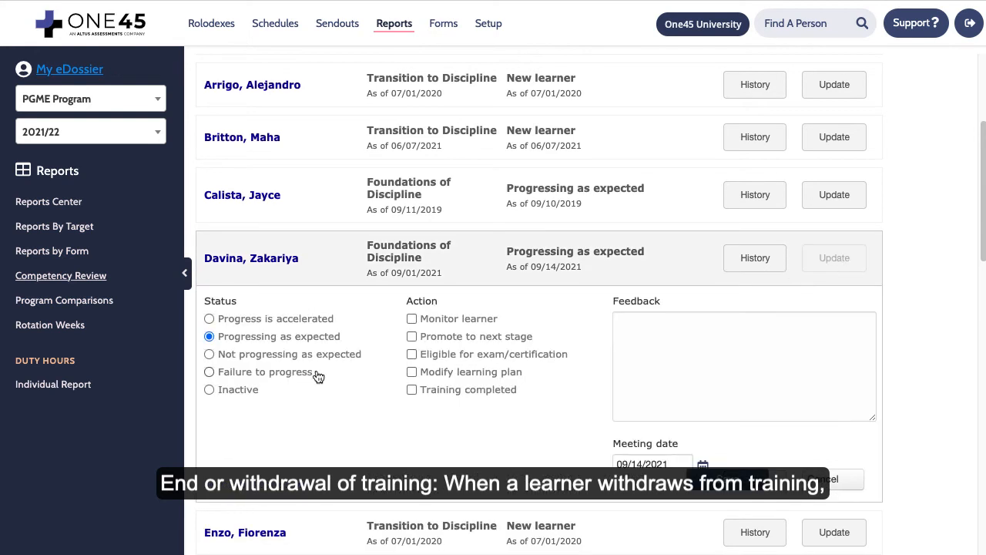
{"action": "left_click", "coordinate": [208, 372]}
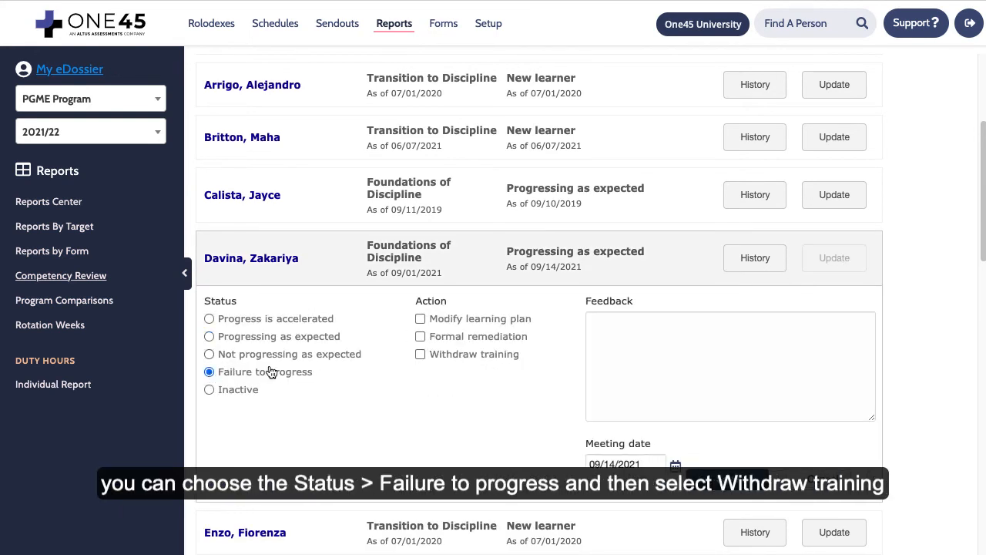
{"action": "left_click", "coordinate": [419, 353]}
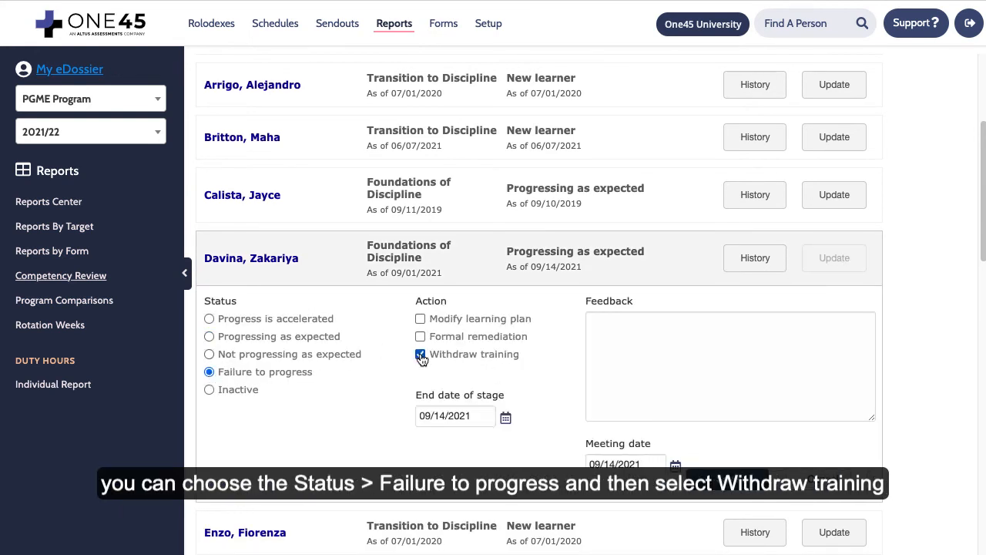
{"action": "left_click", "coordinate": [506, 418]}
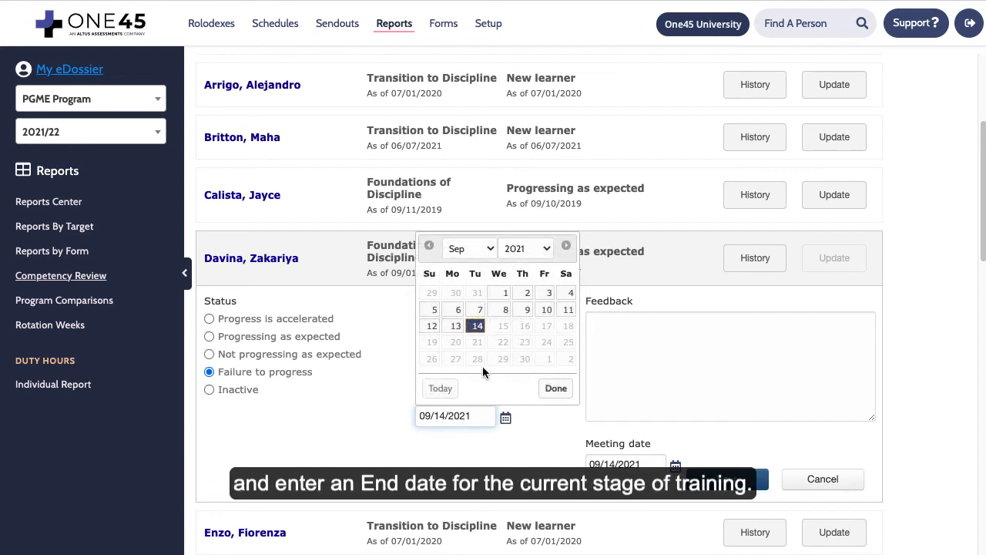
{"action": "left_click", "coordinate": [472, 326]}
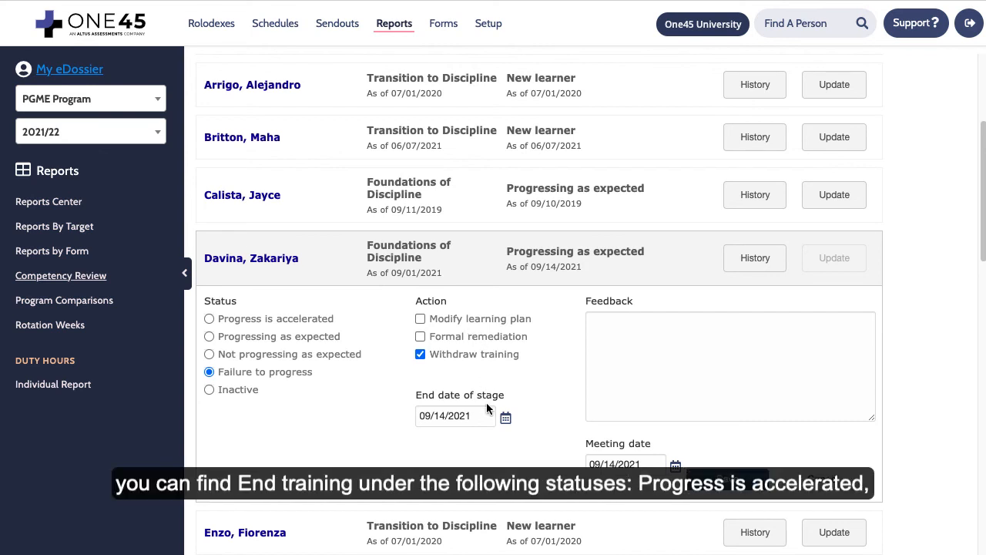
Compare the actions offered for Progress is accelerated, Progressing as expected, Not progressing as expected and Failure to progress, and discard the update.
{"action": "left_click", "coordinate": [209, 318]}
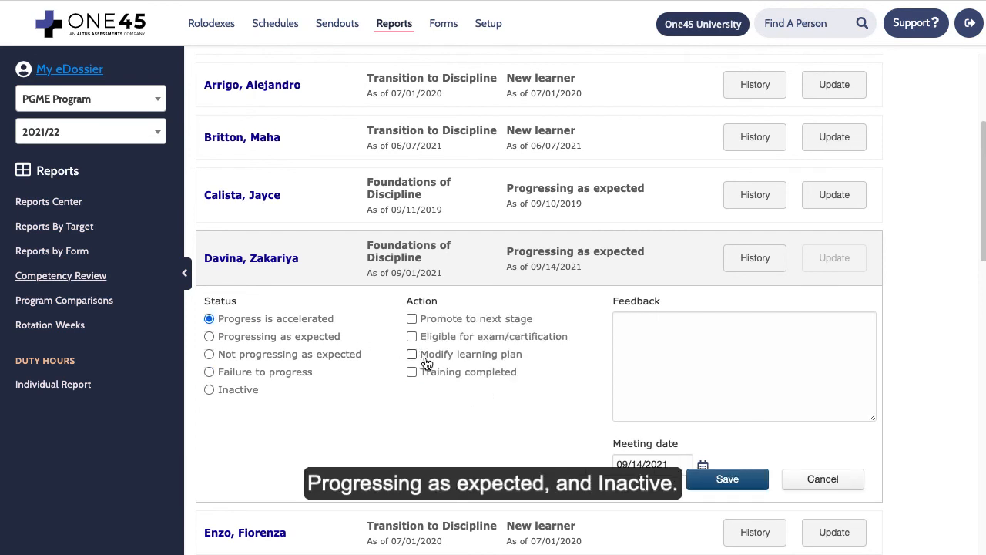
{"action": "left_click", "coordinate": [209, 337]}
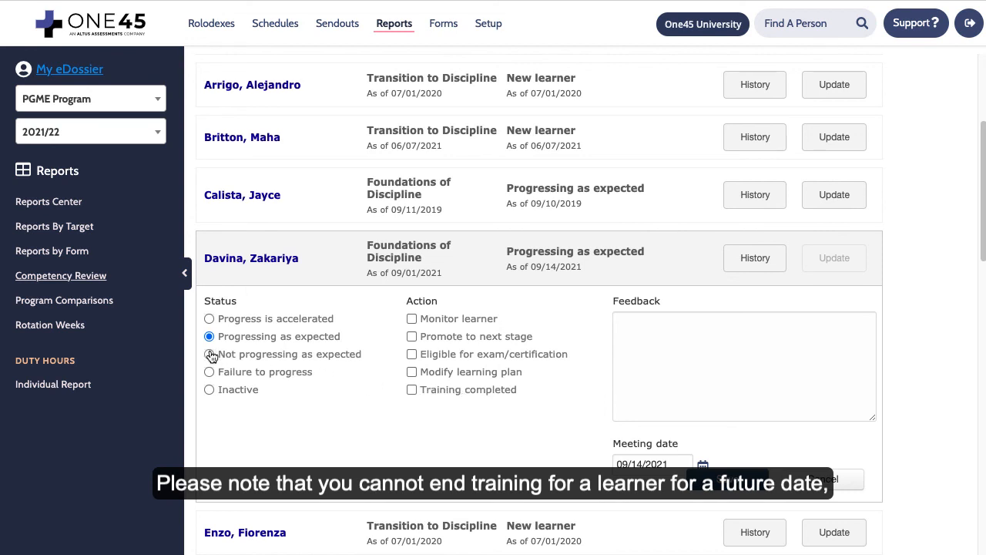
{"action": "left_click", "coordinate": [209, 354]}
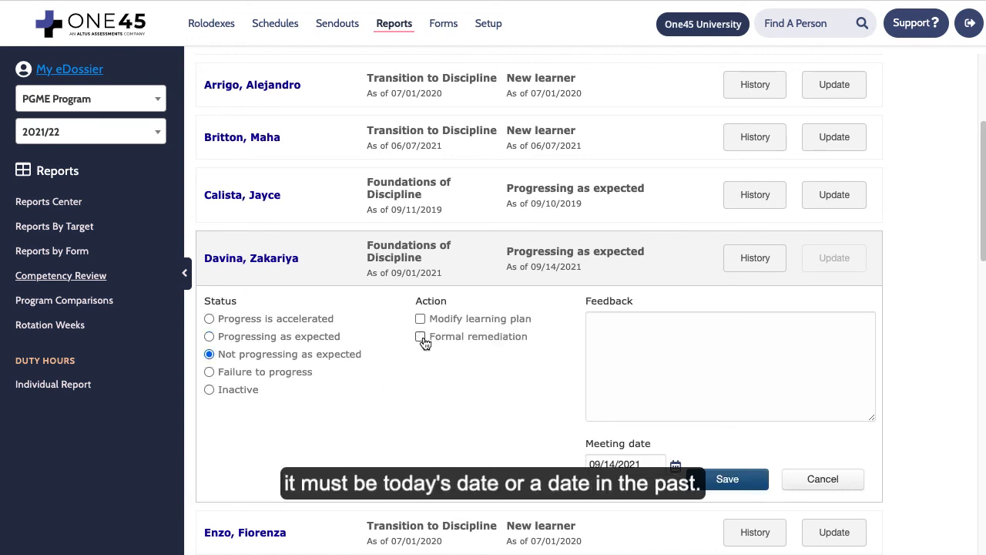
{"action": "left_click", "coordinate": [211, 375]}
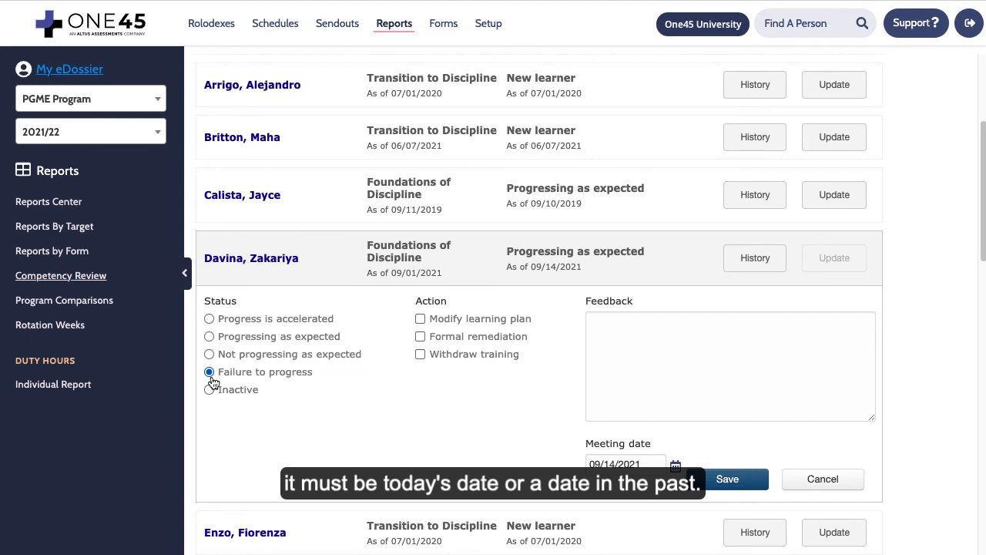
{"action": "left_click", "coordinate": [822, 484]}
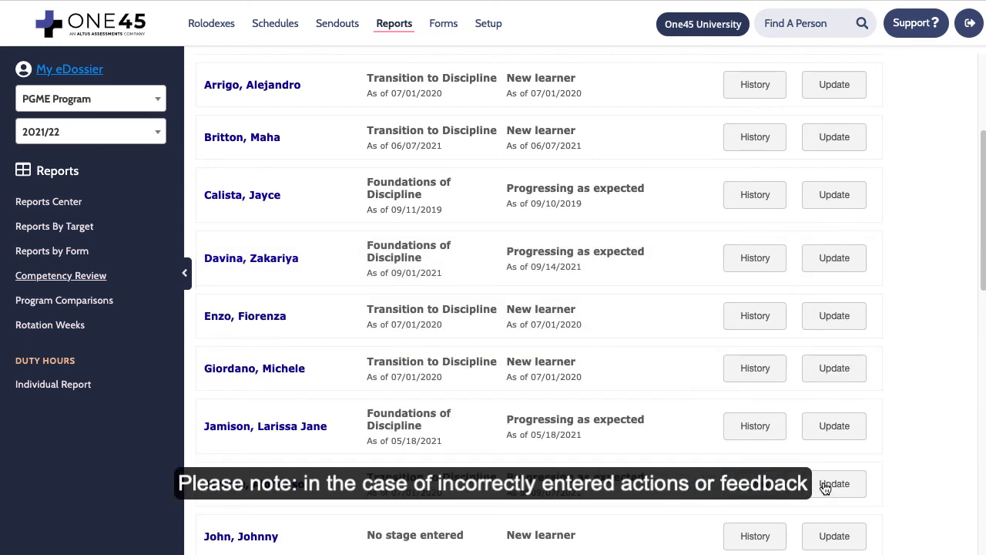
Display the same learner's history of stages, meetings and status updates.
{"action": "left_click", "coordinate": [749, 264]}
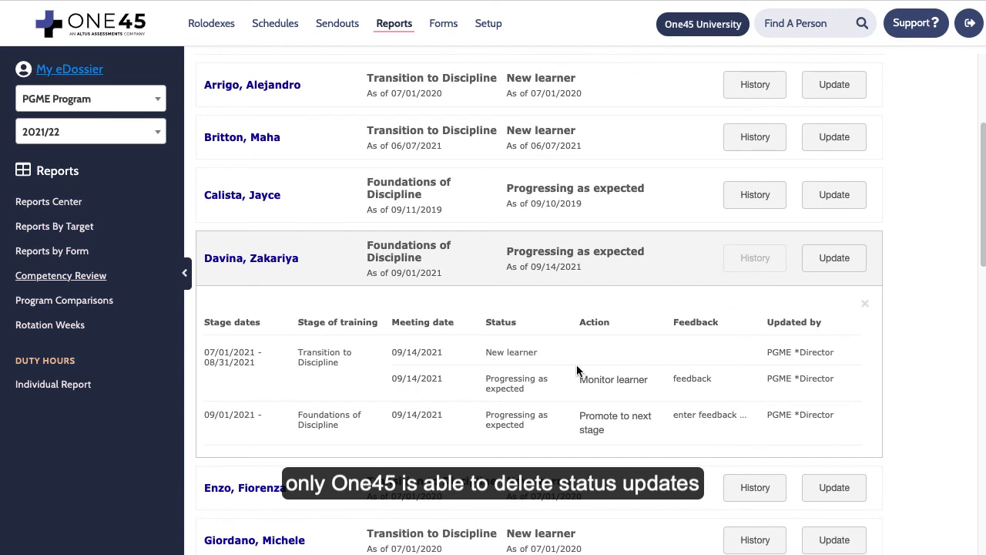